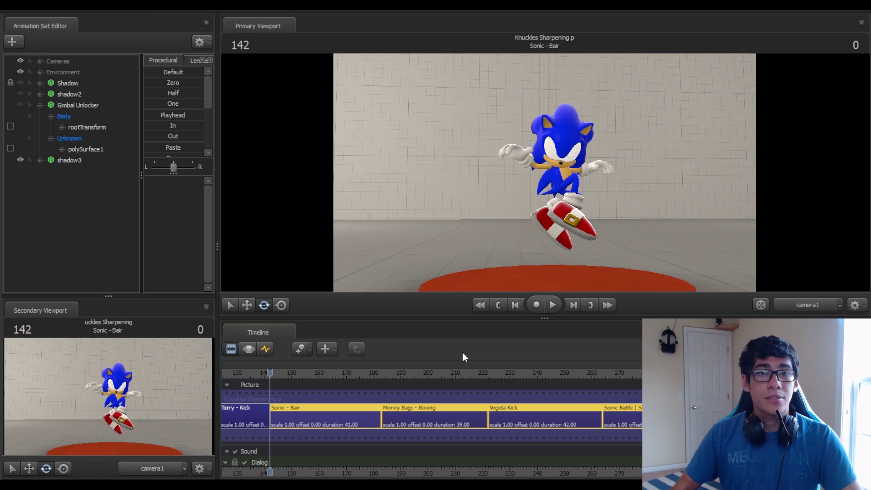
Play back the earlier shots and jump to the start of the Vegeta Kick2 shot at frame 364.
key("space")
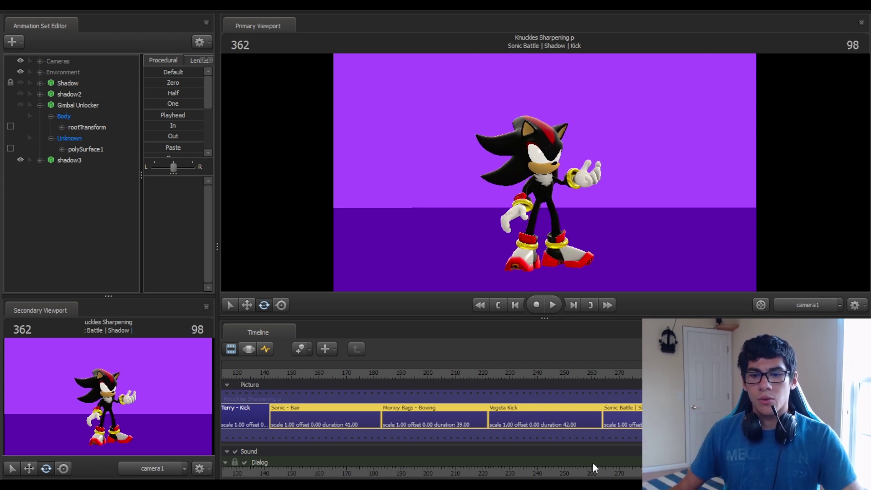
left_click_drag(603, 475, 405, 478)
key("Right")
key("Right")
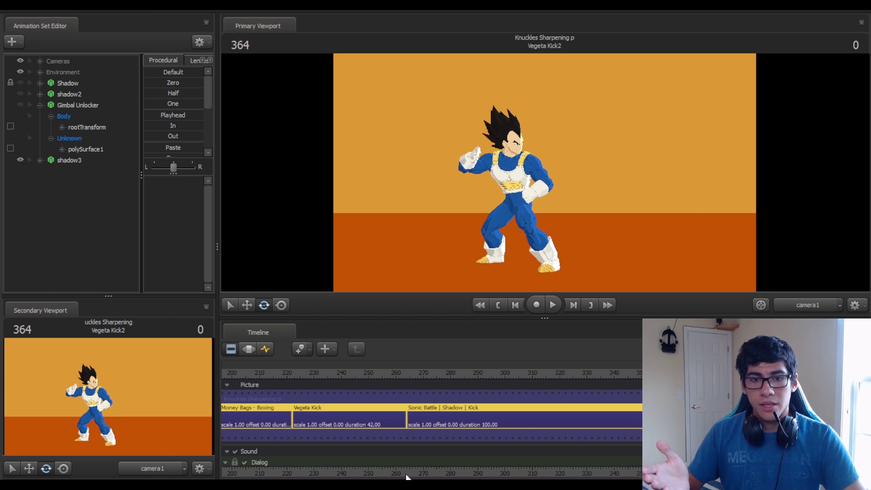
Play the Vegeta Kick2 shot briefly and stop it around frame 393.
key("space")
key("space")
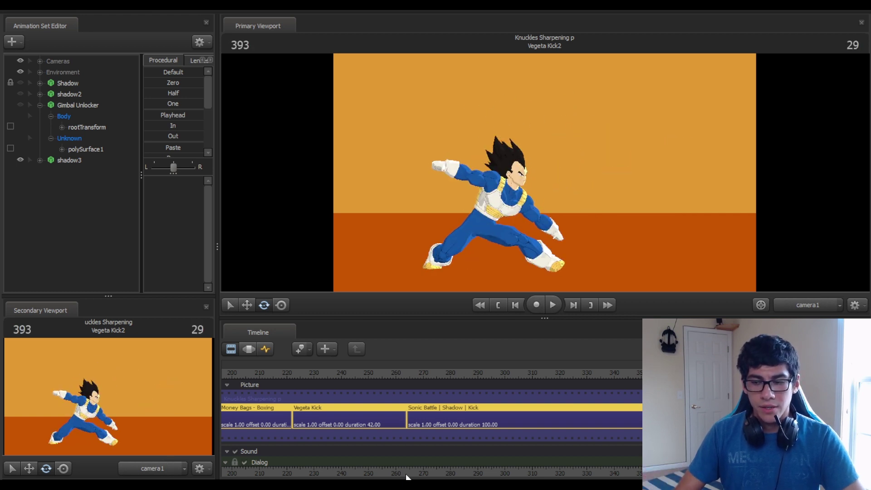
key("space")
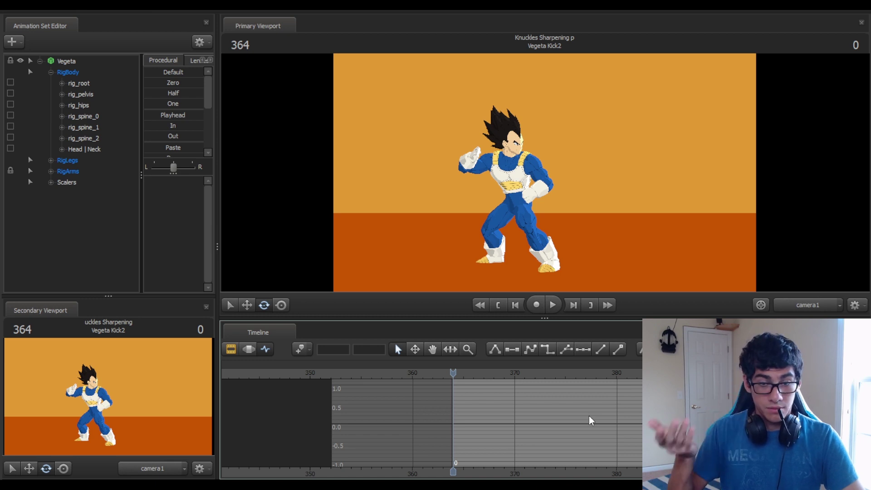
Play the Vegeta Kick2 shot and step frame by frame to rest on frame 382.
key("space")
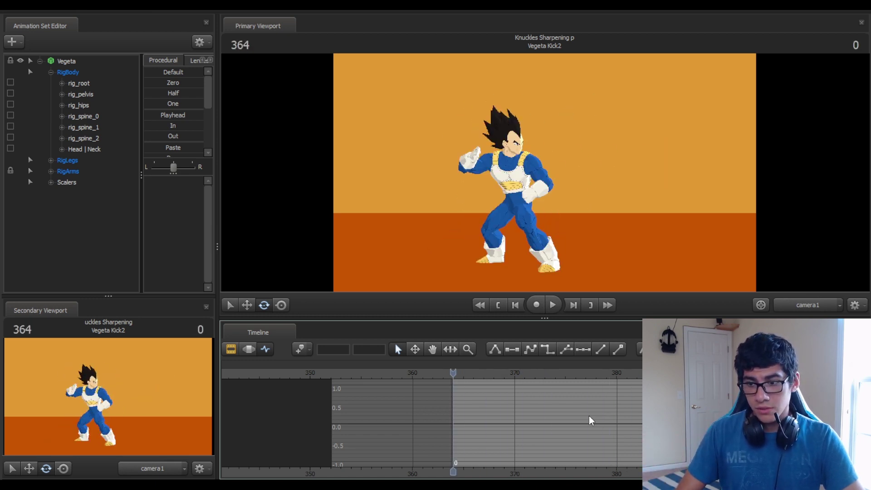
key("Right")
key("Right")
key("Right")
key("Right")
key("Right")
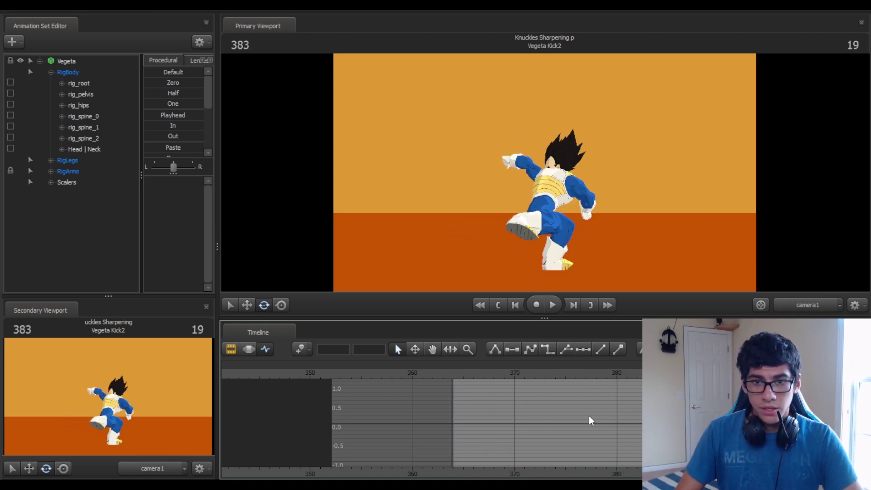
key("Left")
key("Left")
key("Left")
key("Left")
key("Left")
key("Left")
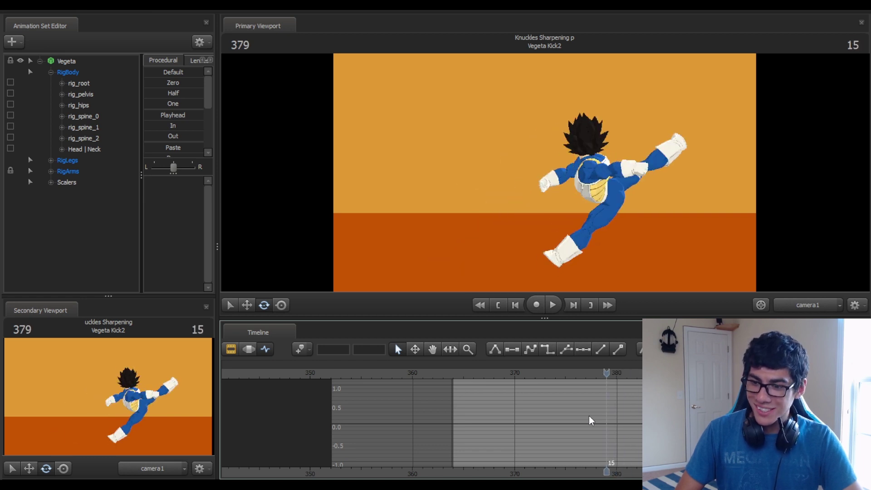
key("Right")
key("Right")
key("Right")
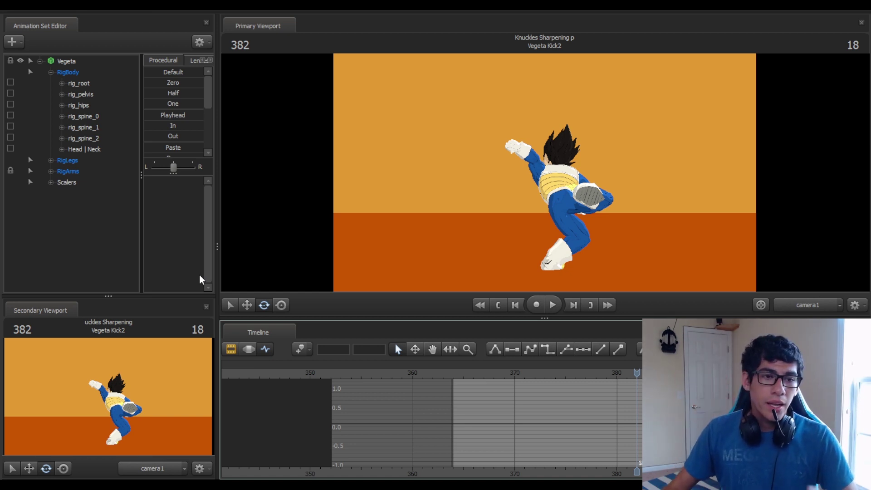
right_click(119, 241)
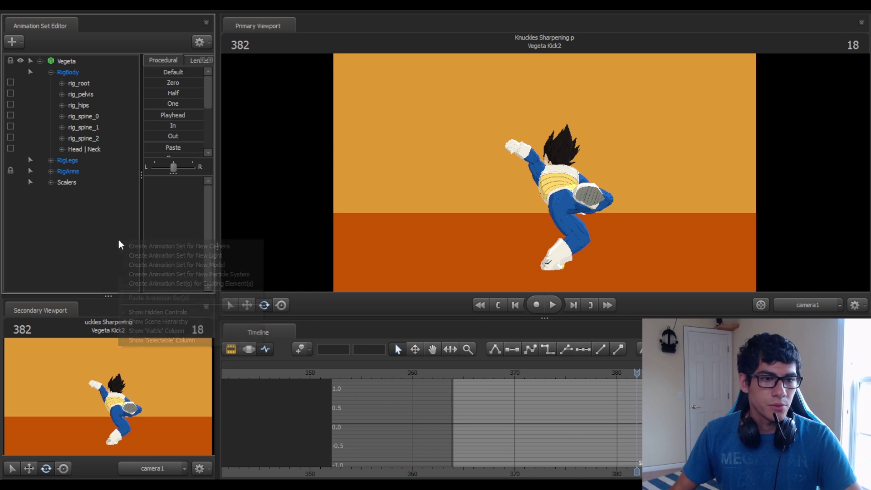
Add the axis_helper.mdl model to the shot as a new animation set.
left_click(182, 266)
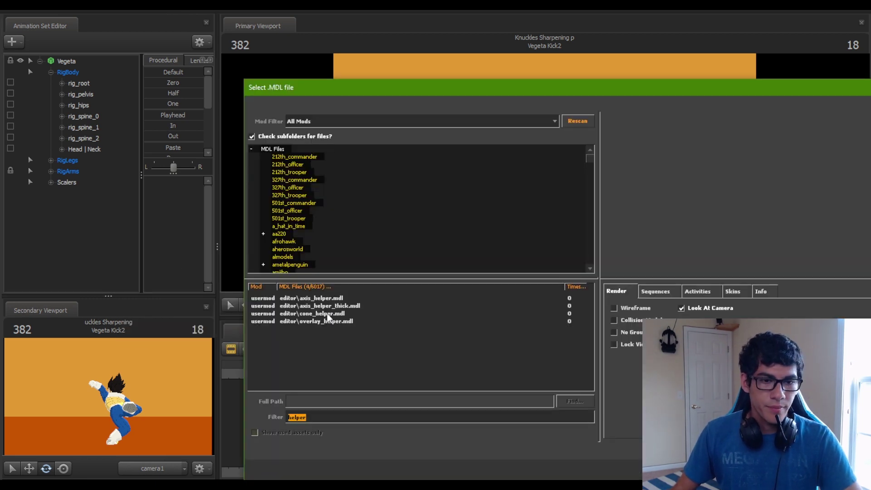
double_click(318, 298)
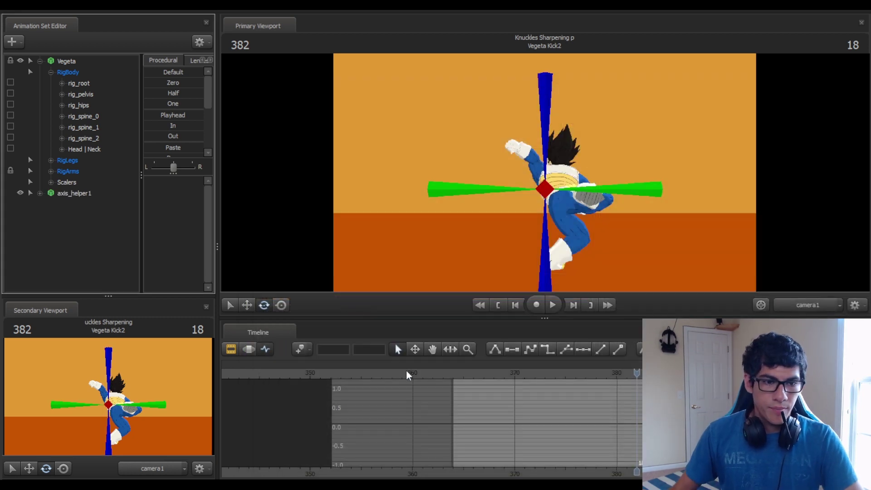
left_click(249, 349)
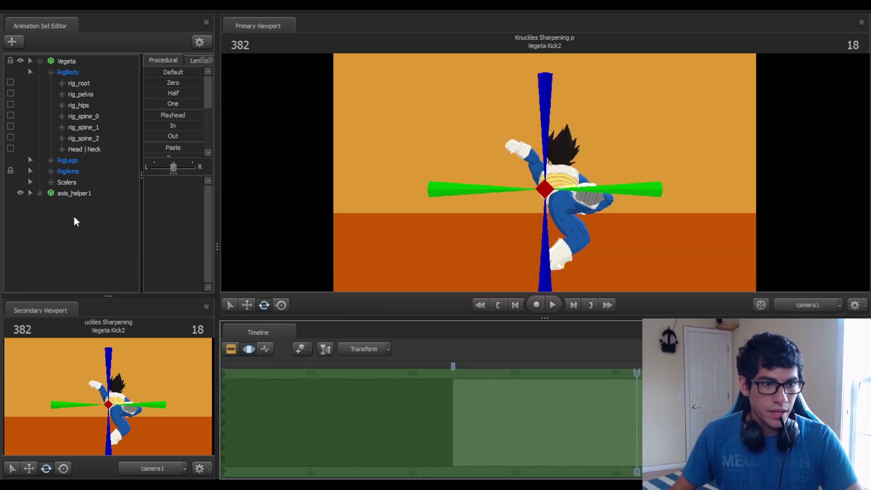
Rename axis_helper1 to 'Gimbal Unlocker' and expand its controls.
right_click(66, 196)
left_click(92, 199)
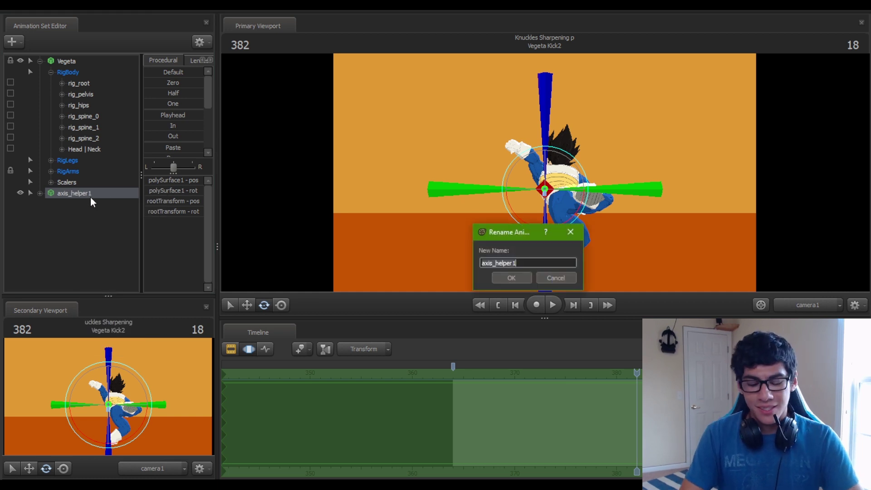
type("Gimbal Unl")
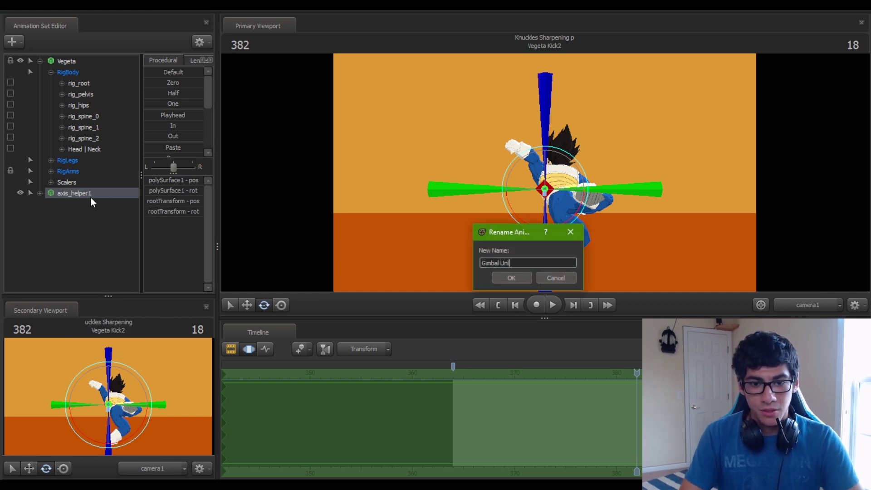
type("ocker")
key("Return")
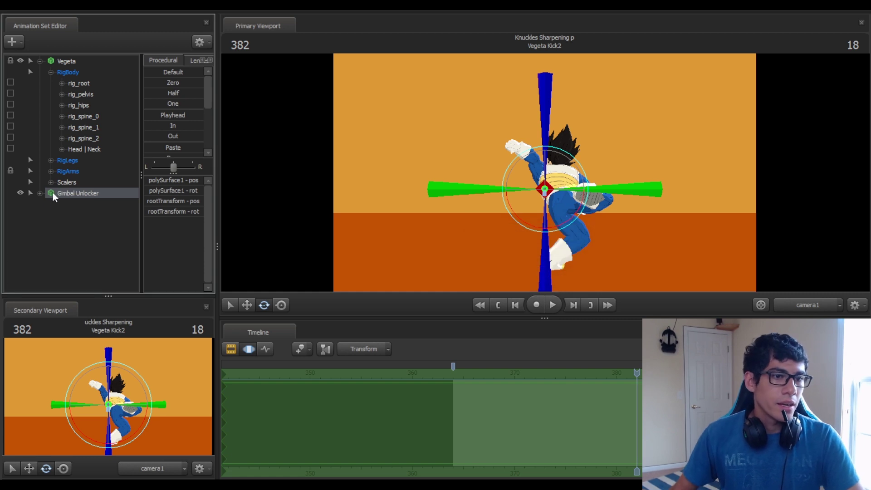
left_click(40, 193)
Lock Gimbal Unlocker's rootTransform to Vegeta's Head | Neck bone, then zero its controls.
left_click(88, 193, "ctrl")
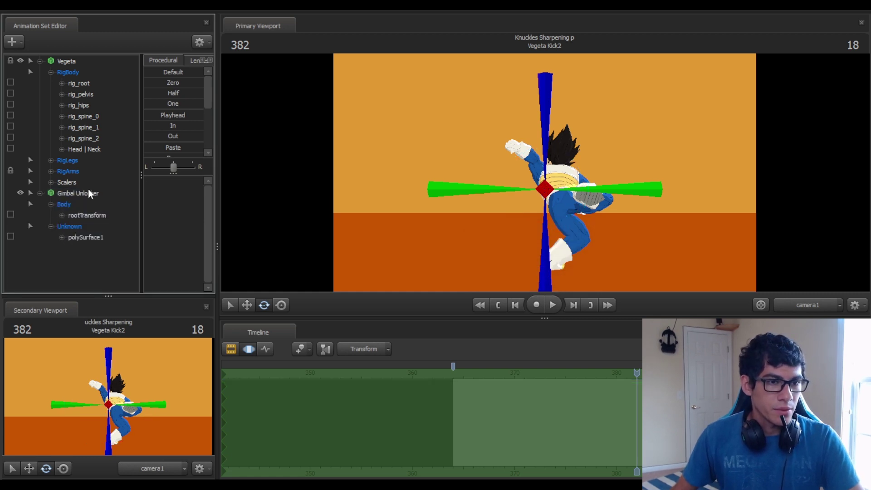
left_click(89, 150)
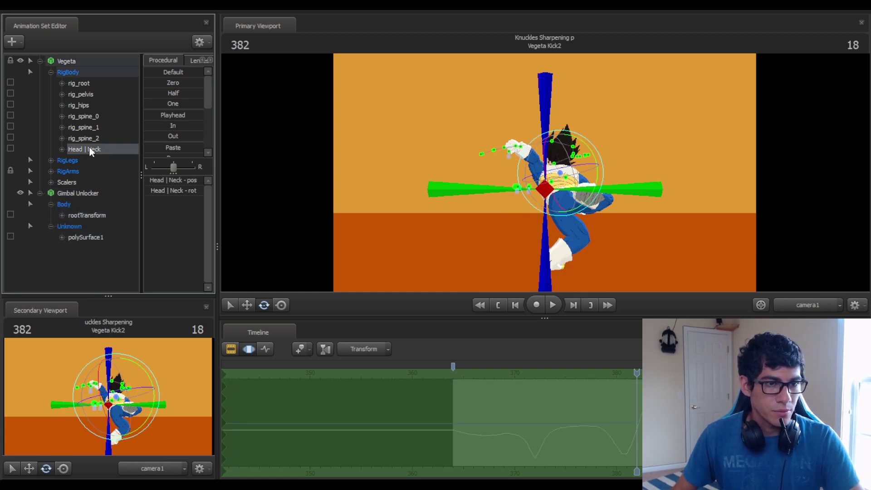
left_click_drag(86, 150, 94, 215)
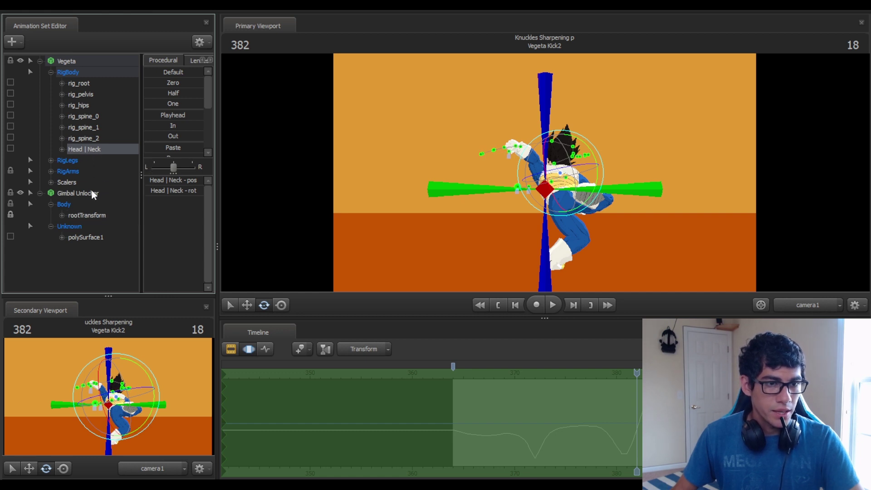
left_click(93, 193)
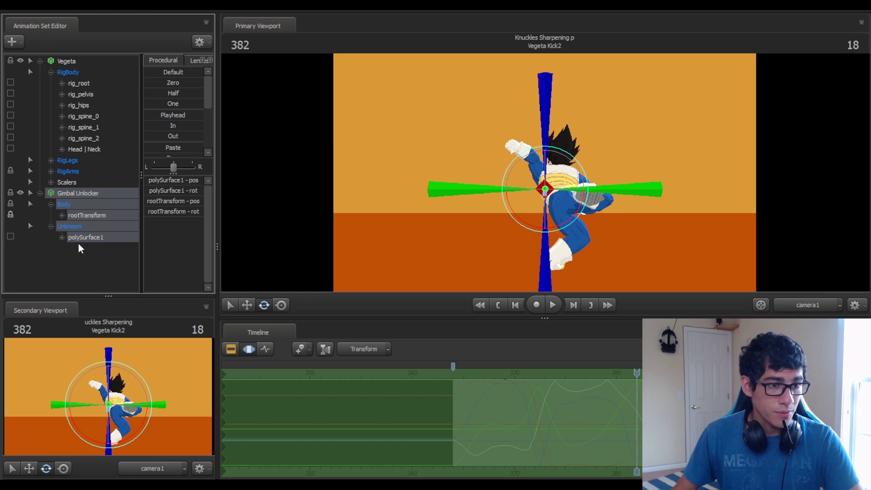
left_click(176, 83)
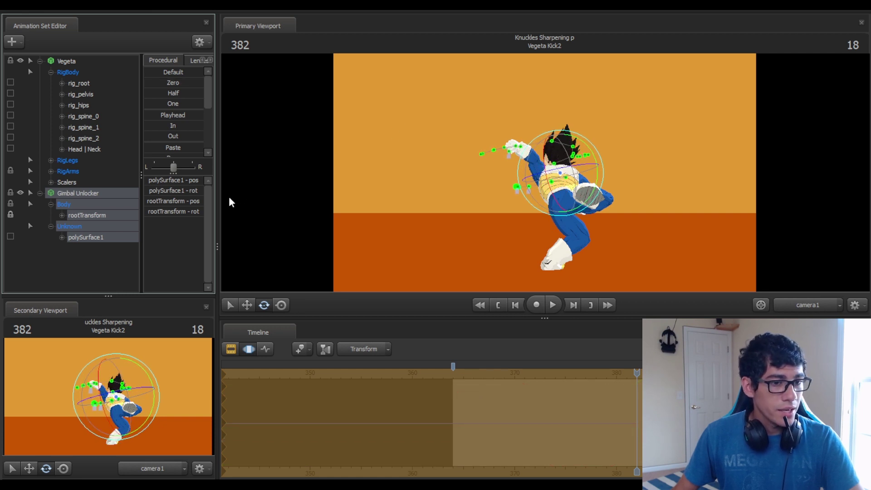
Remove the lock on the Gimbal Unlocker's rootTransform.
left_click(11, 216)
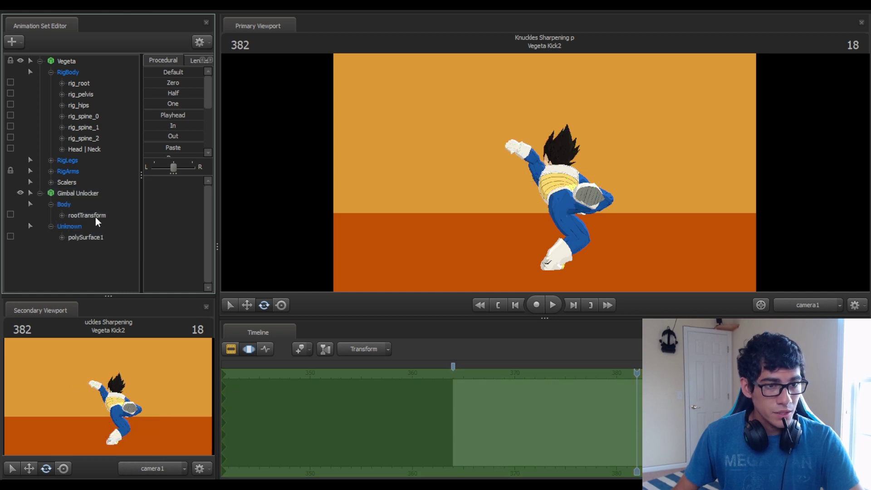
left_click(99, 216)
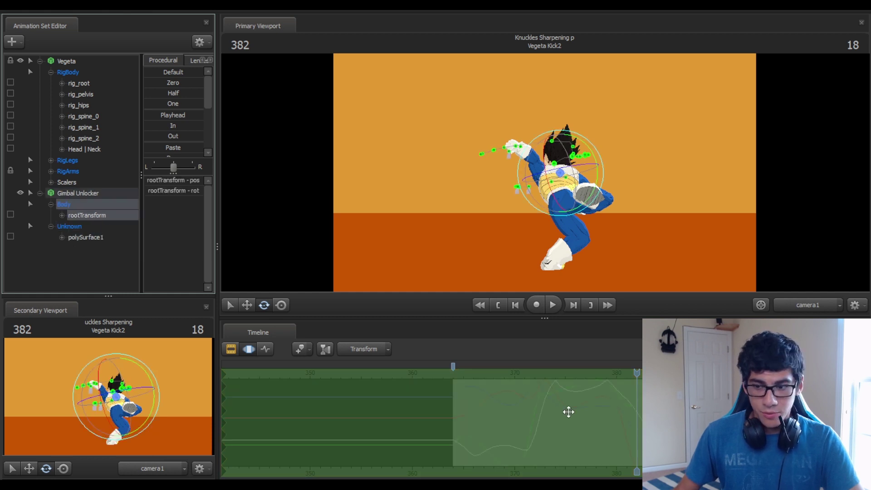
left_click(89, 237)
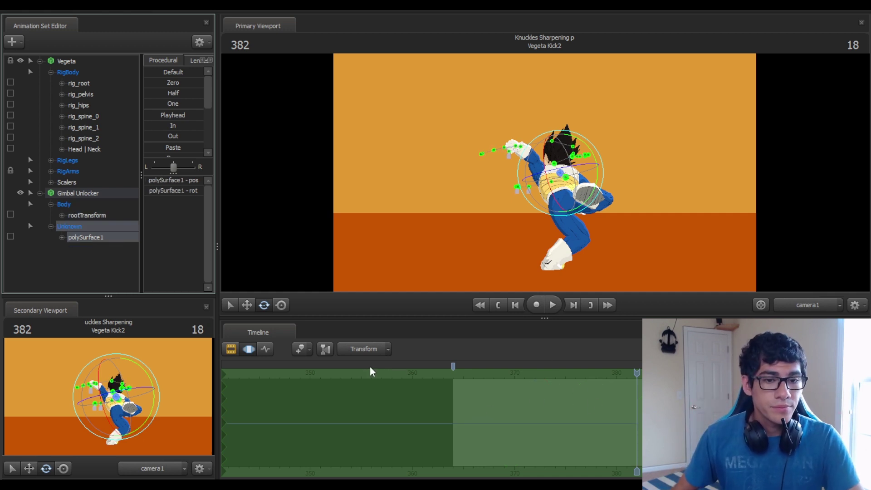
left_click(81, 251)
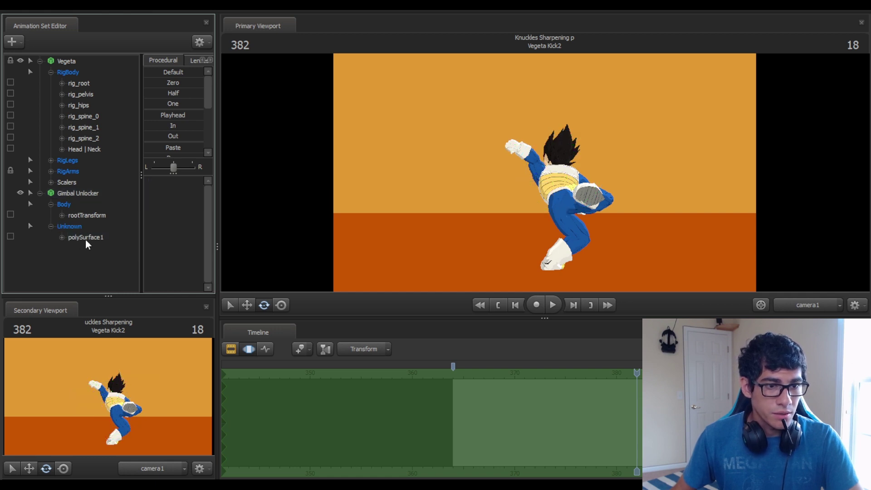
Lock Vegeta's Head | Neck bone to the Gimbal Unlocker's polySurface1.
left_click(89, 240)
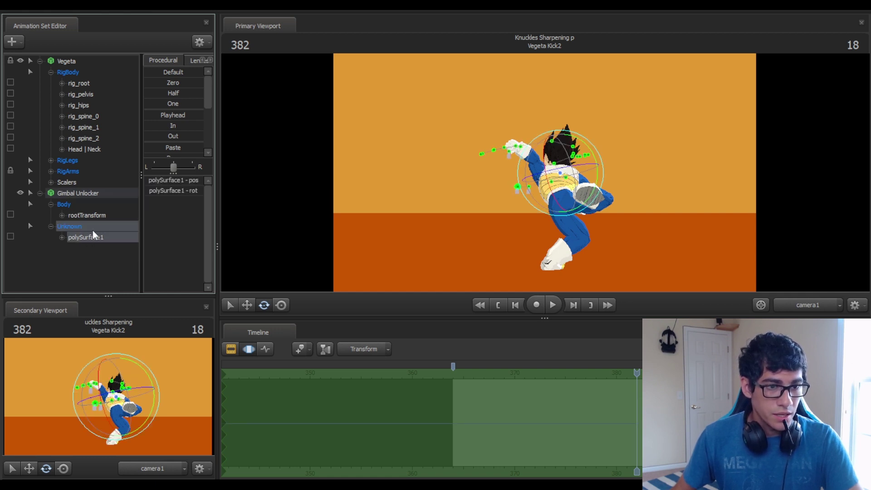
left_click(95, 216)
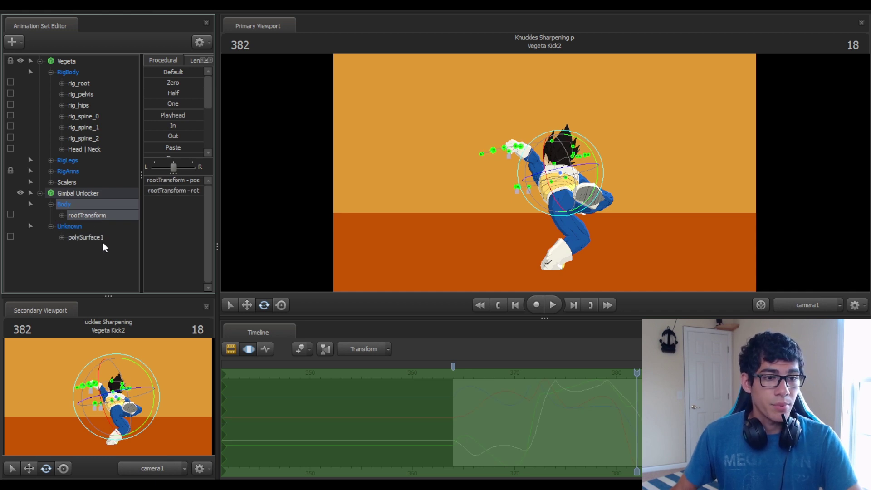
left_click_drag(95, 237, 93, 155)
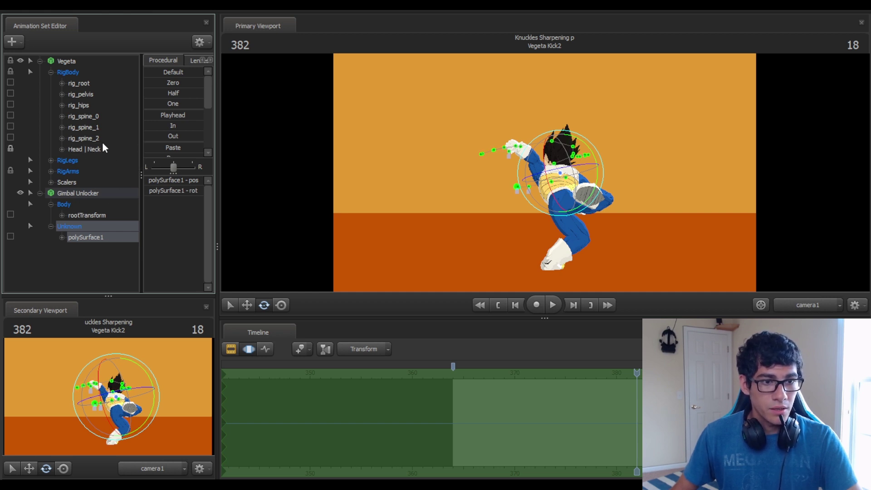
left_click(104, 148)
Show polySurface1's position and rotation curves around frame 382 in the graph editor, scrubbing back to frame 378.
left_click(266, 349)
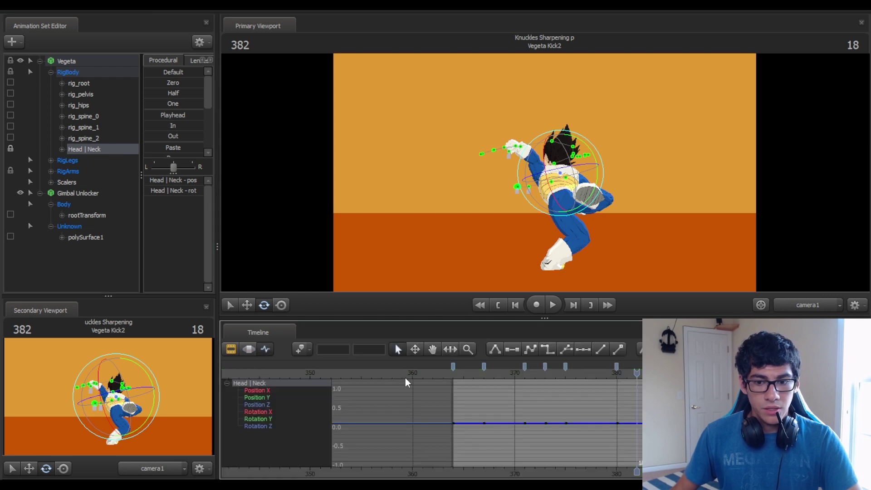
scroll(407, 383, "up", 2)
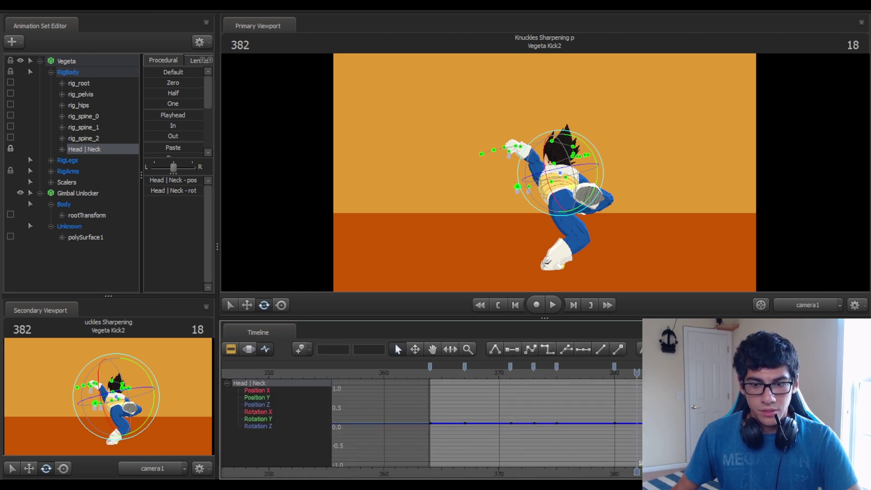
middle_click_drag(544, 405, 507, 405)
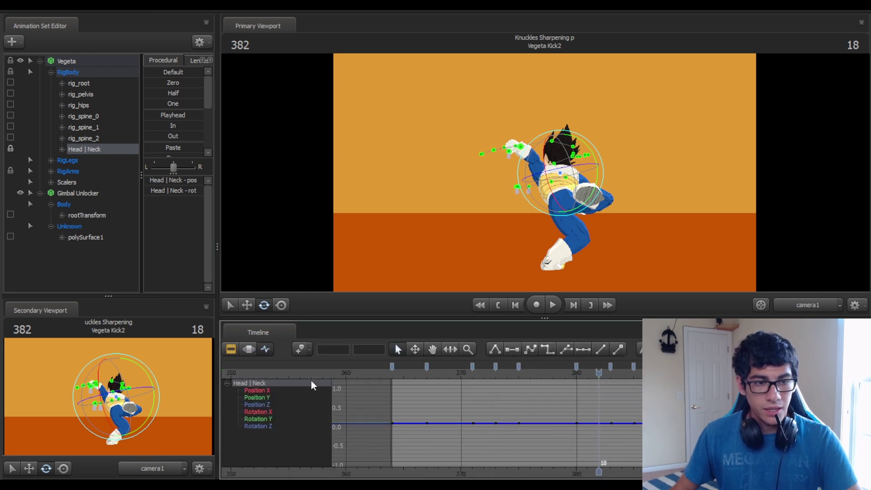
left_click(89, 237)
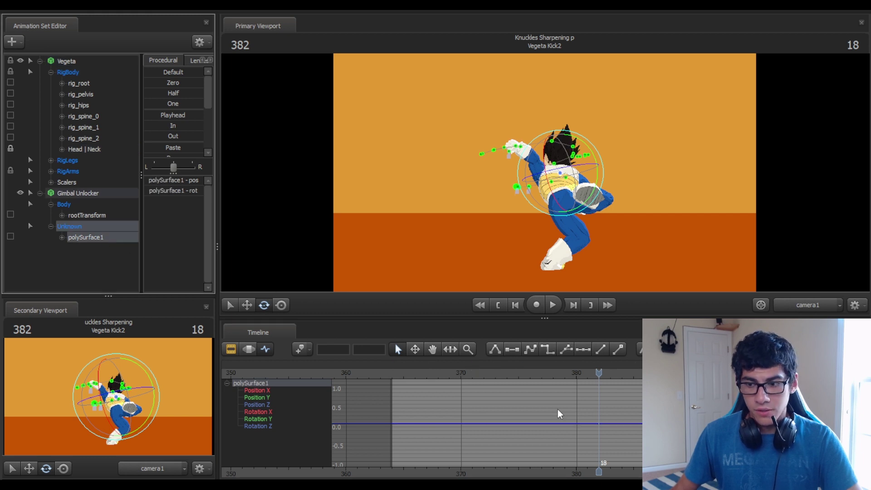
left_click_drag(585, 373, 550, 380)
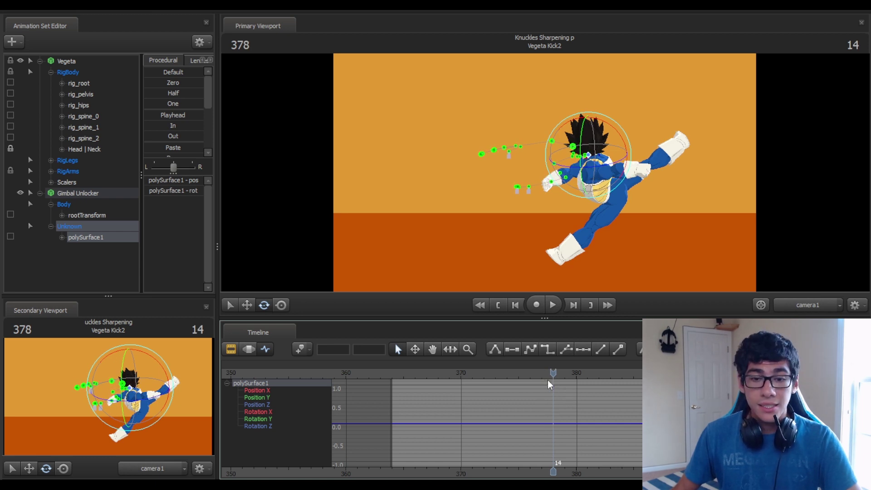
left_click_drag(557, 372, 495, 373)
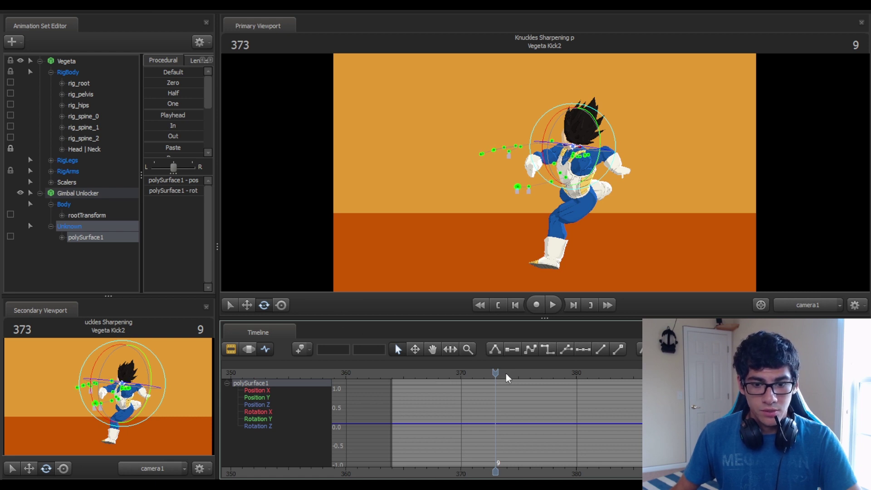
left_click_drag(507, 378, 553, 371)
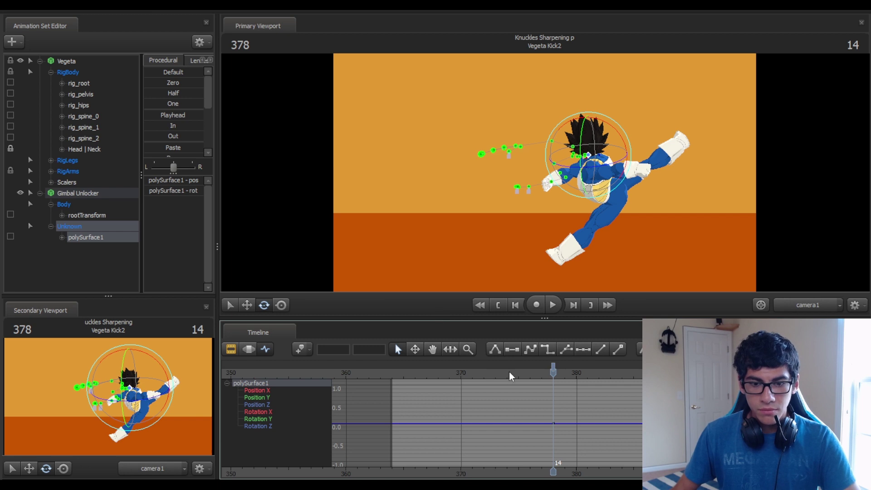
left_click_drag(559, 373, 667, 369)
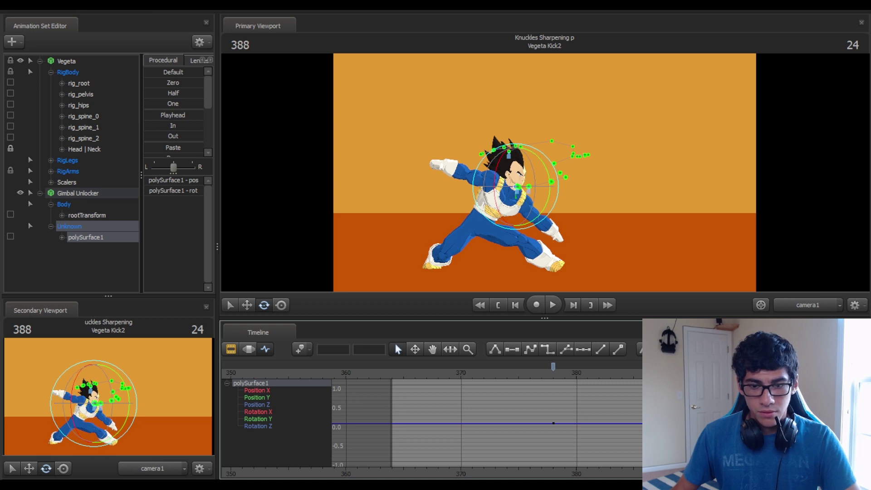
left_click_drag(667, 369, 551, 377)
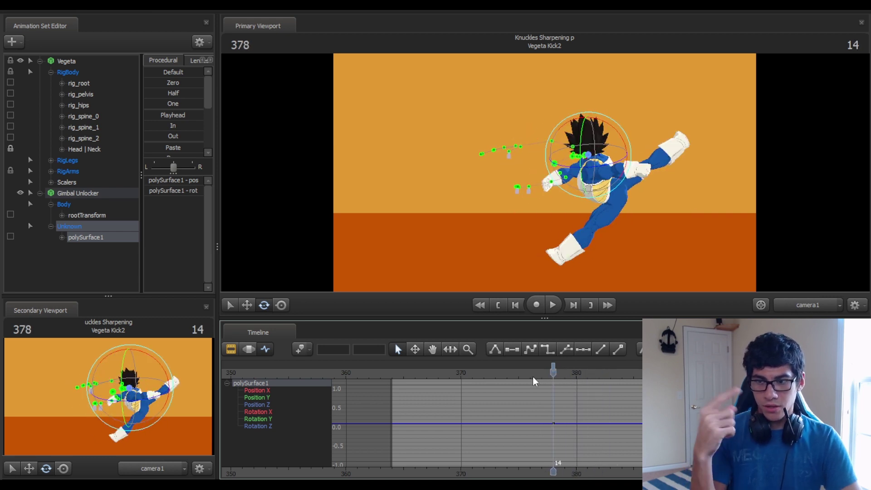
left_click_drag(553, 372, 595, 388)
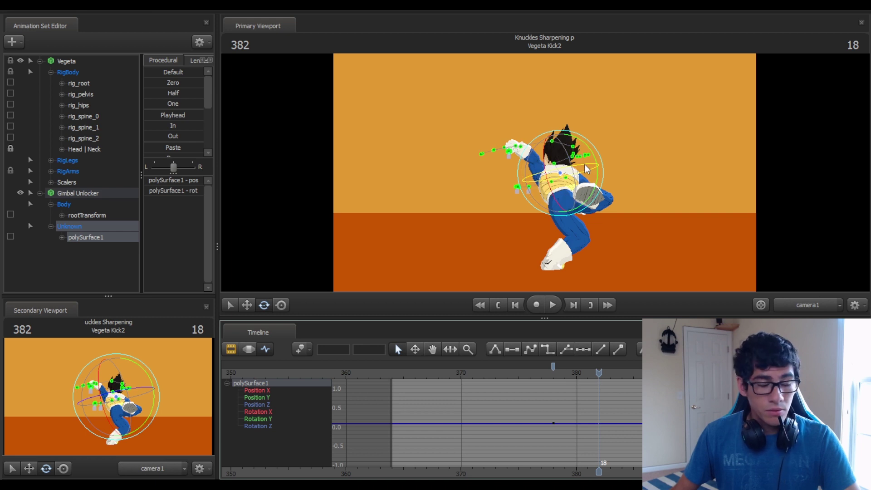
Rotate the head to create a trial key at frame 382 and inspect the Rotation Z curve.
left_click_drag(586, 169, 546, 180)
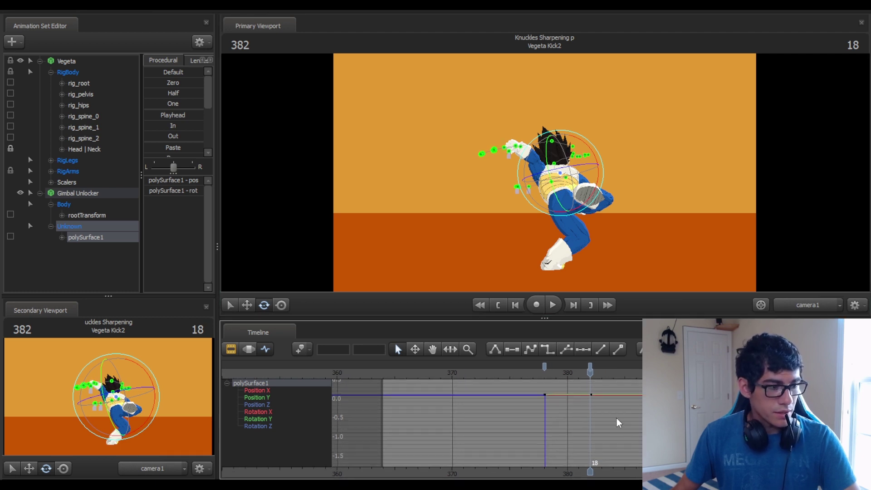
middle_click_drag(672, 456, 540, 439)
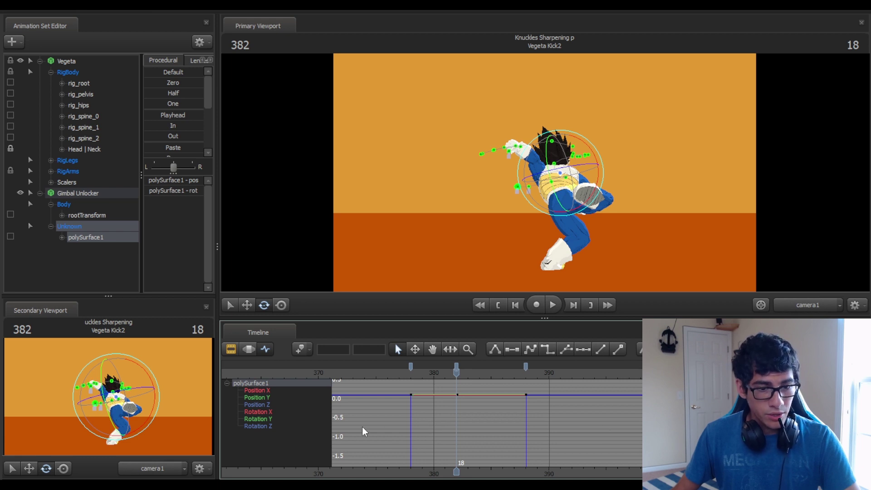
left_click(280, 426)
left_click(273, 418)
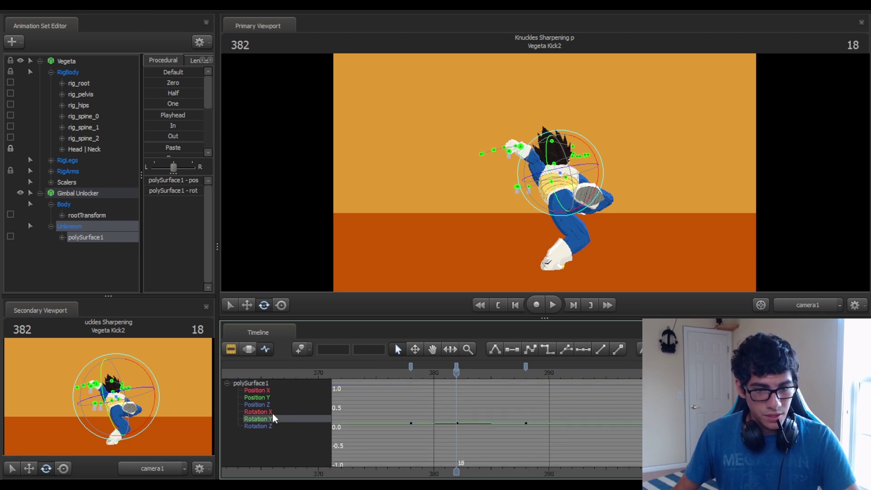
left_click(265, 424)
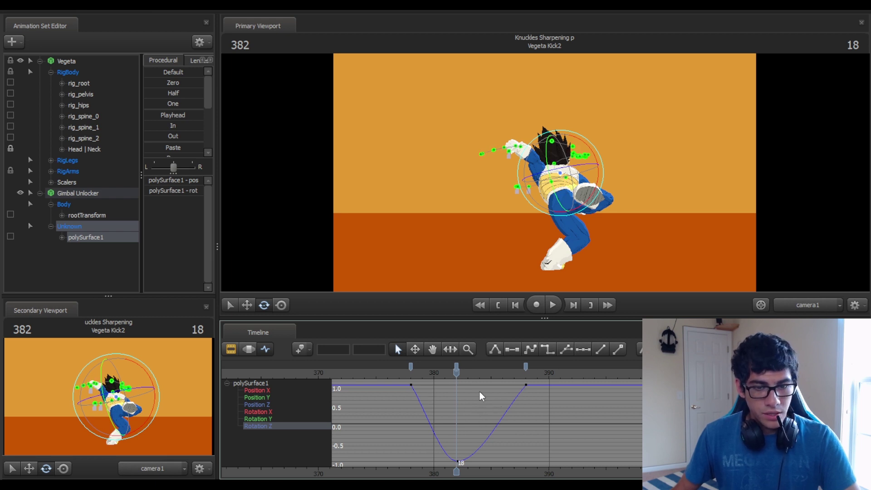
Remove the trial key at frame 382 and scrub through to frame 388.
left_click(261, 385)
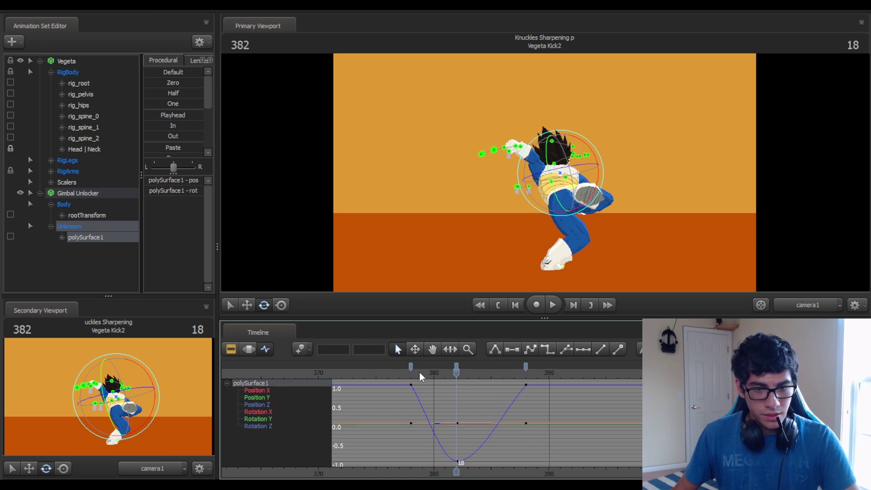
left_click(456, 369)
left_click(456, 367)
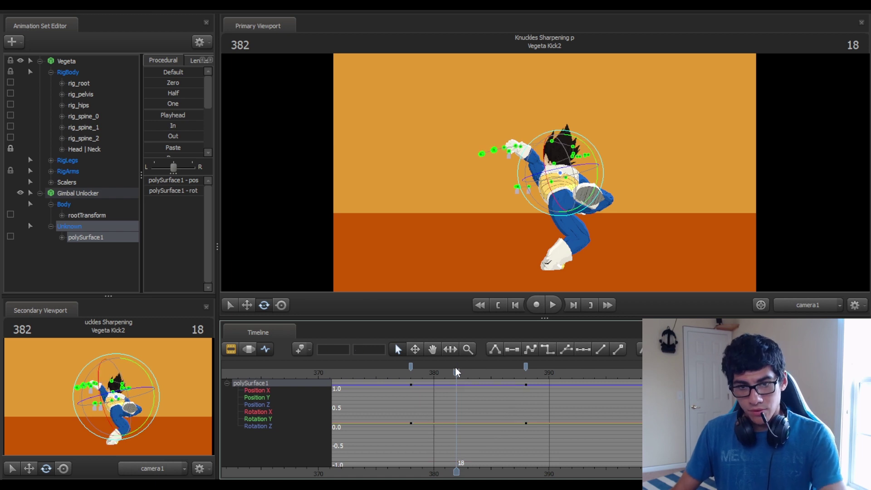
left_click_drag(464, 368, 529, 377)
Set polySurface1's Rotation Z key at frame 388 to -360 and frame the curve.
left_click(290, 427)
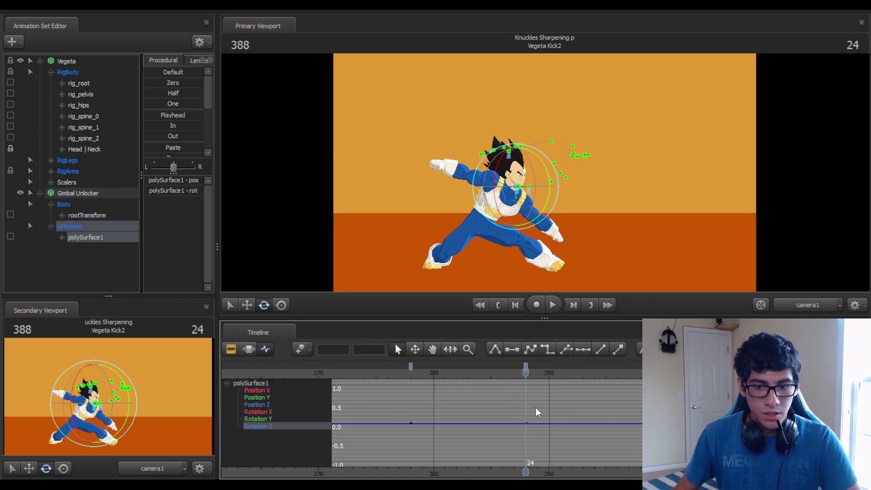
left_click_drag(508, 442, 506, 441)
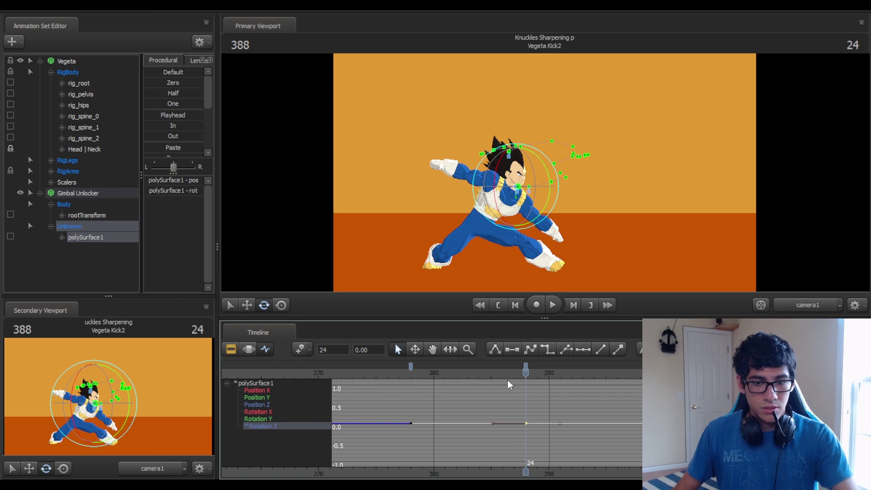
left_click(363, 349)
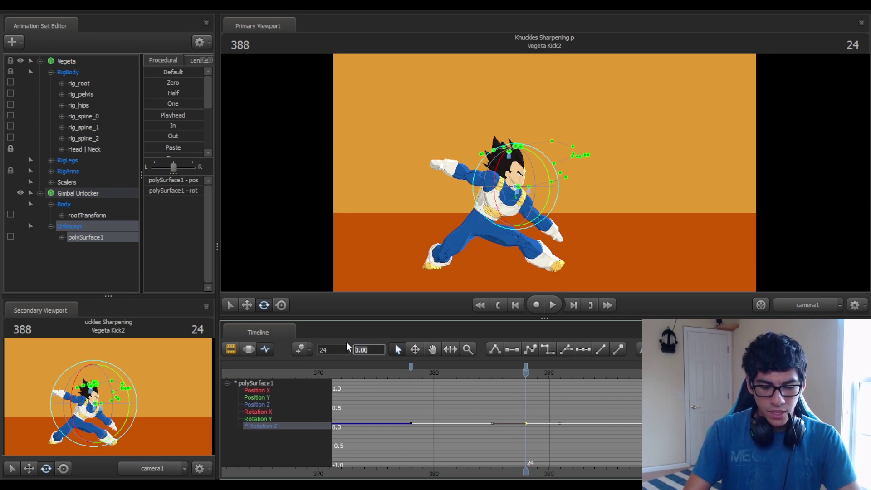
type("-360")
key("Return")
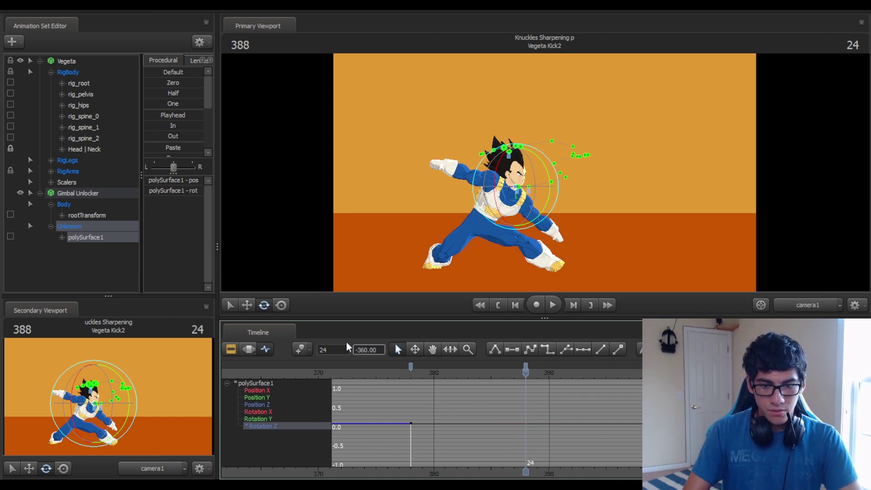
left_click(457, 388)
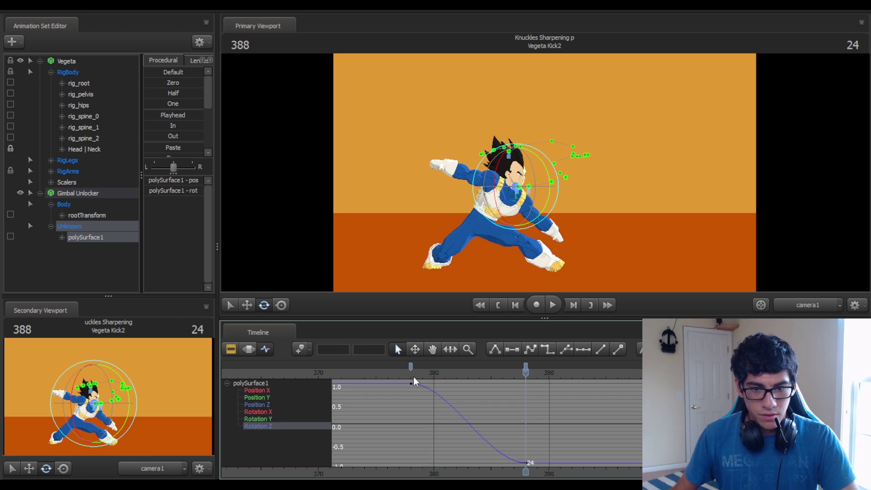
left_click(411, 375)
left_click_drag(411, 374, 467, 403)
key("k")
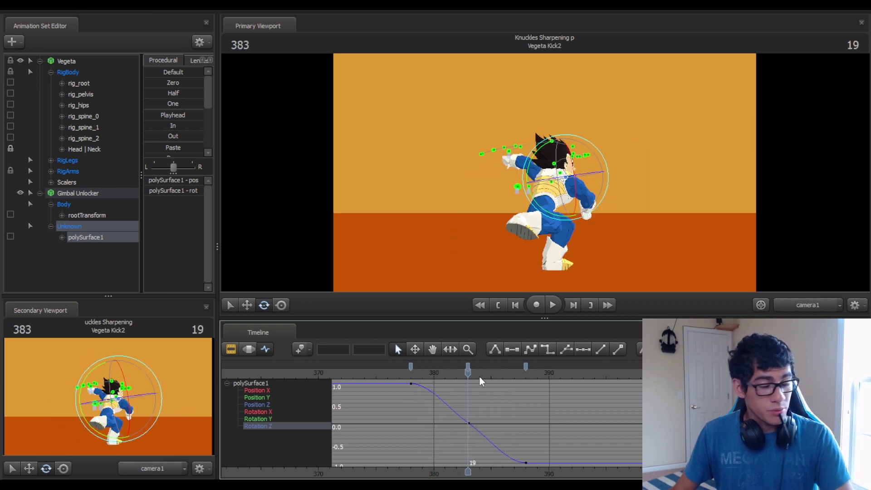
left_click_drag(451, 369, 485, 380)
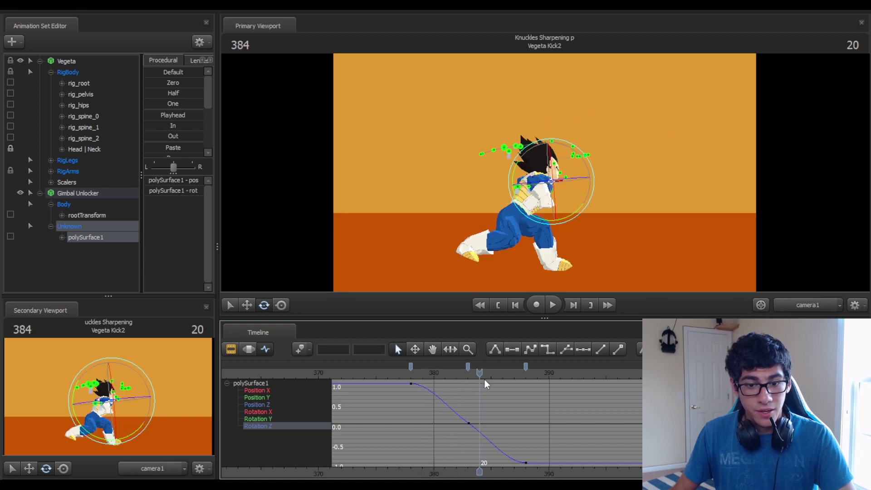
key("Left")
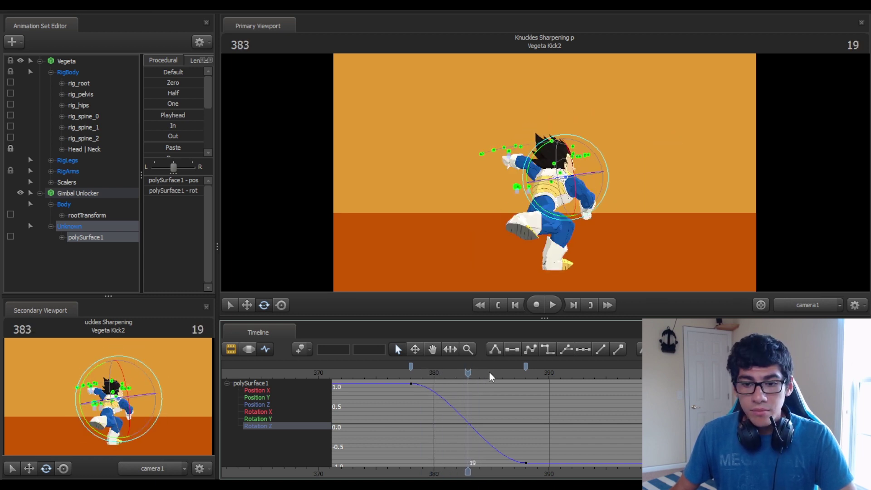
left_click_drag(461, 365, 499, 384)
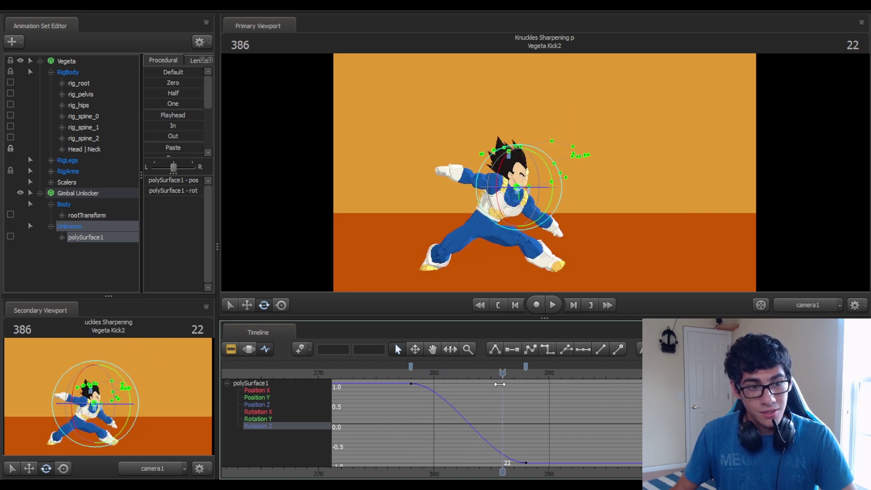
left_click(99, 213)
Preview the head spin from frame 377 to 385, then unlock Vegeta's Head | Neck bone.
left_click_drag(429, 372, 502, 380)
left_click(86, 237)
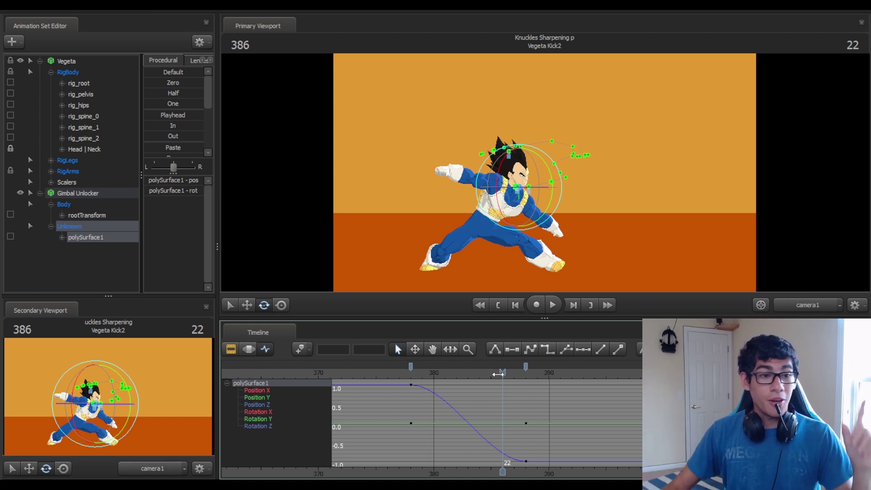
left_click(10, 148)
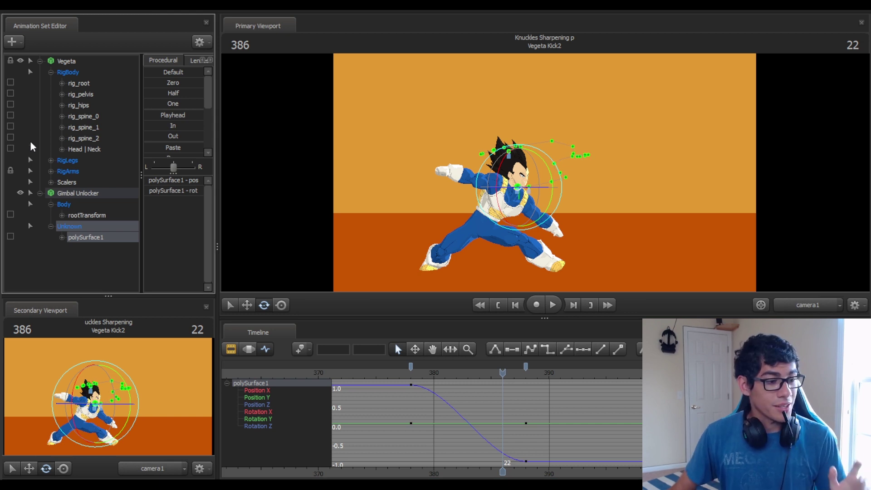